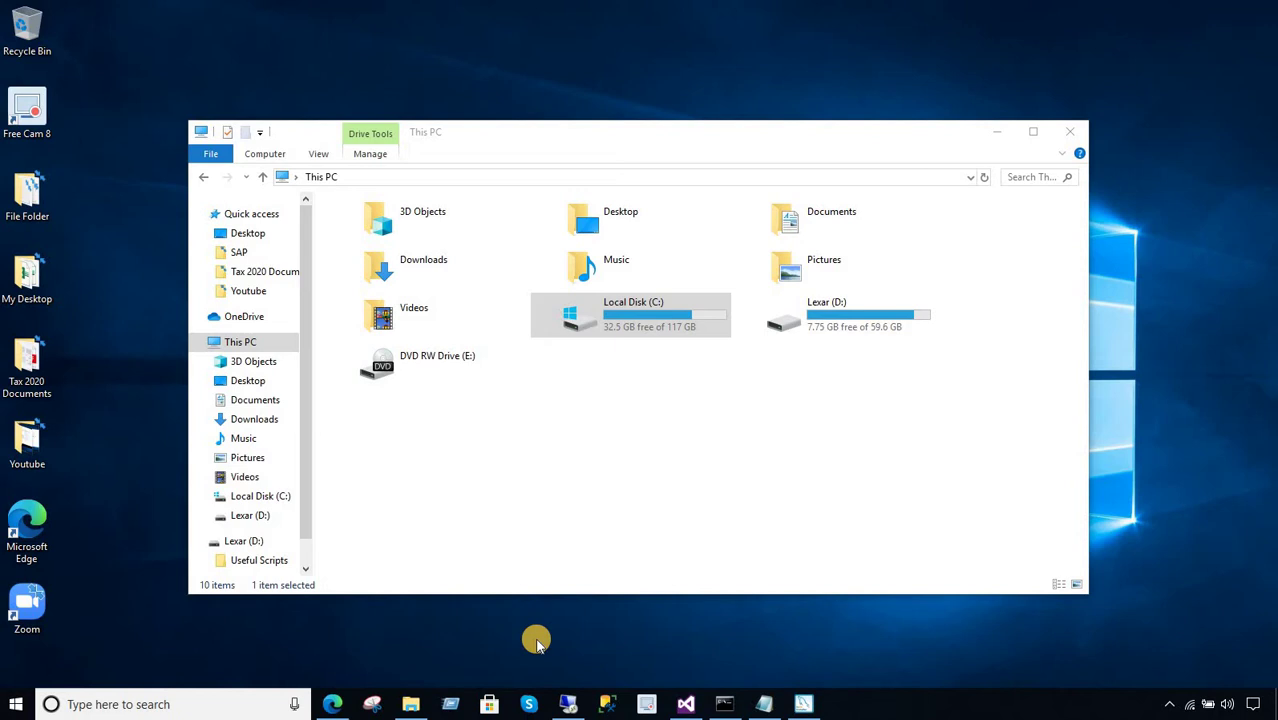
Step: Close the open folder window, then reopen File Explorer and display the contents of This PC
left_click(650, 427)
left_click(1075, 134)
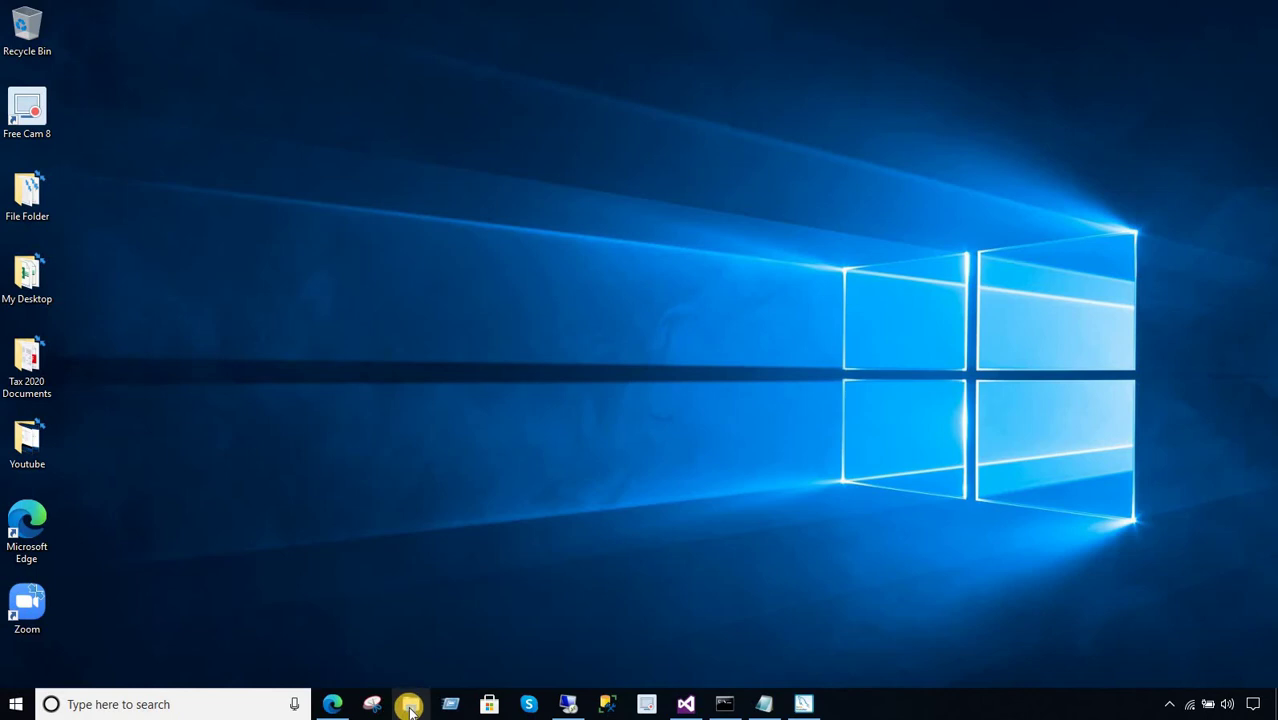
left_click(410, 705)
left_click(242, 342)
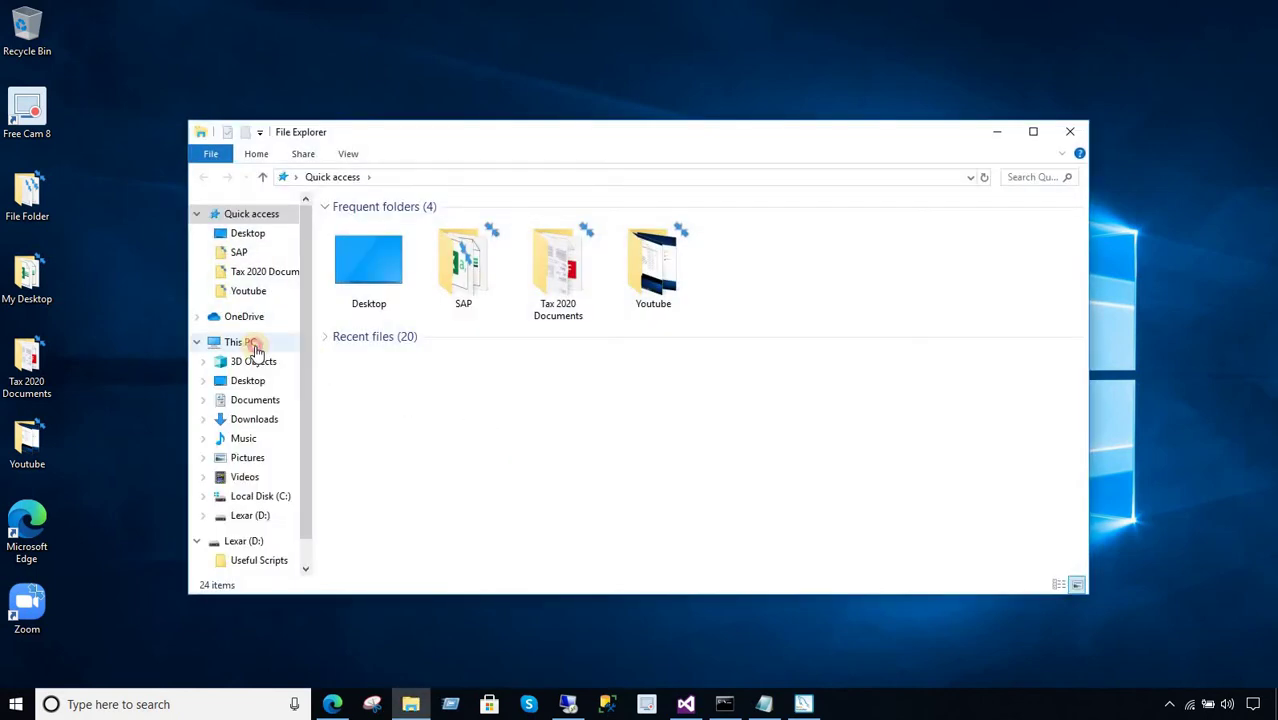
left_click(657, 340)
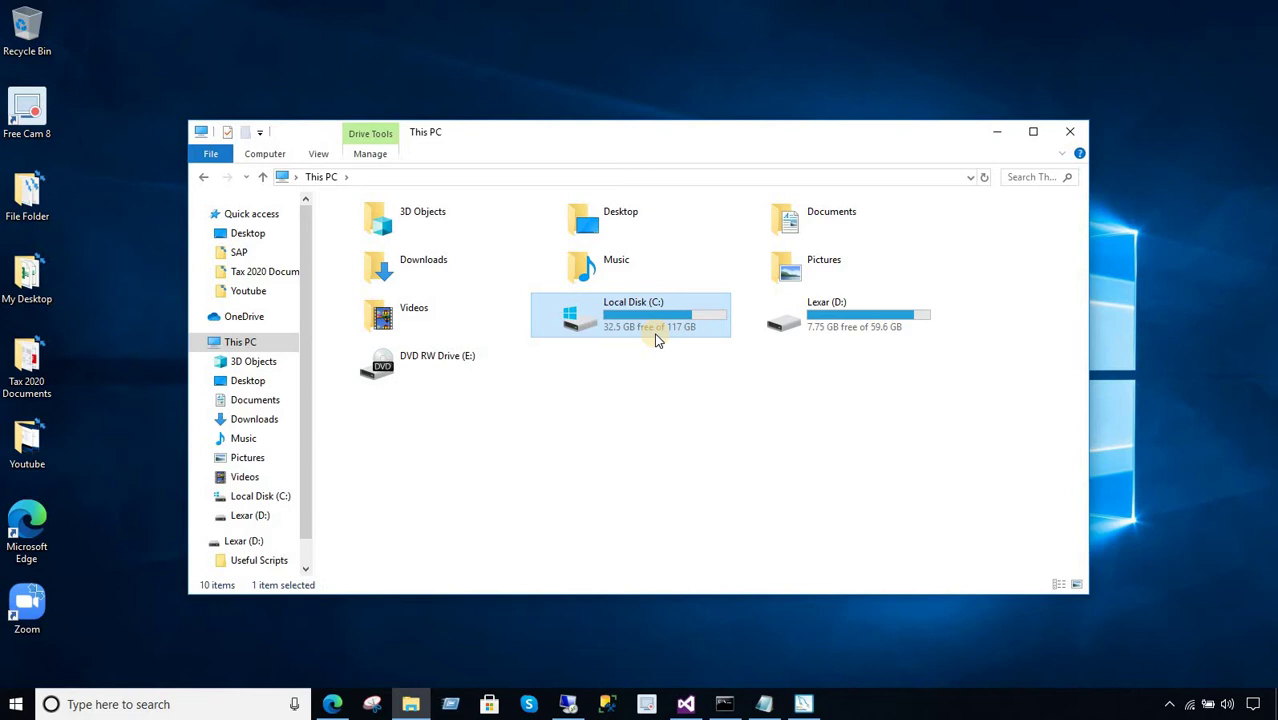
left_click(740, 393)
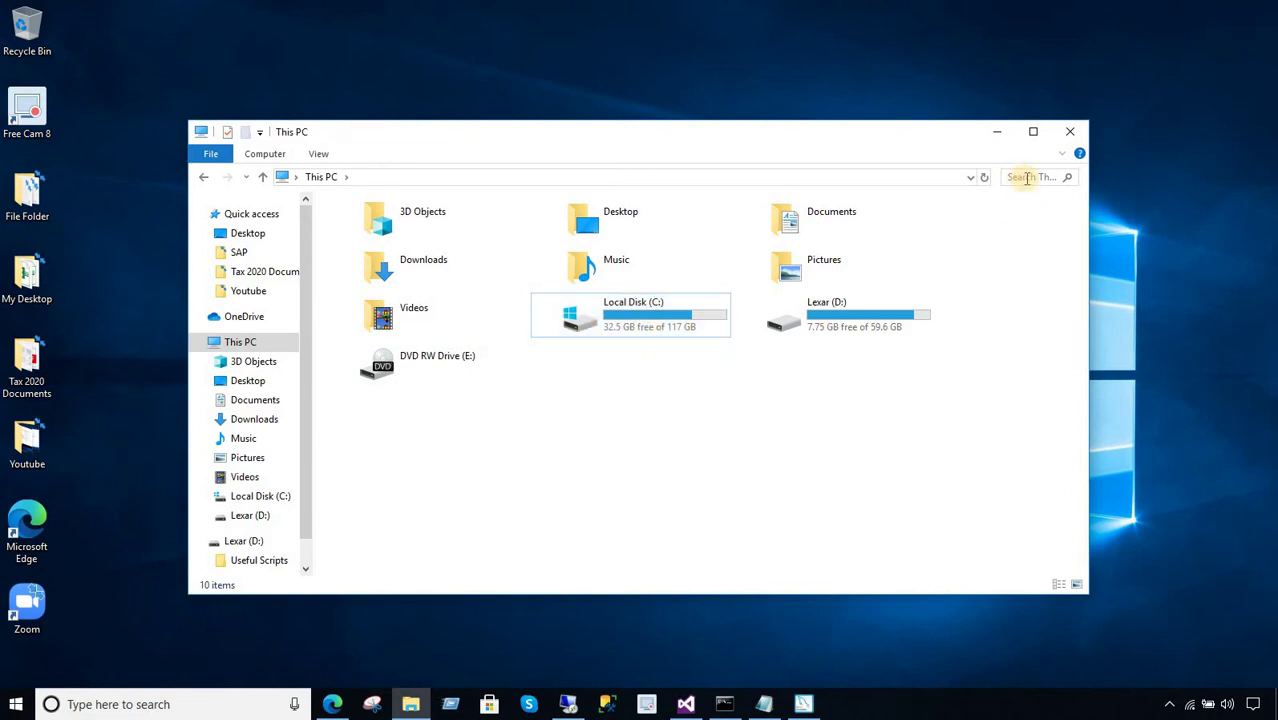
Step: Search This PC for files in the Gigantic (>128 MB) size category and look through the results
left_click(1026, 178)
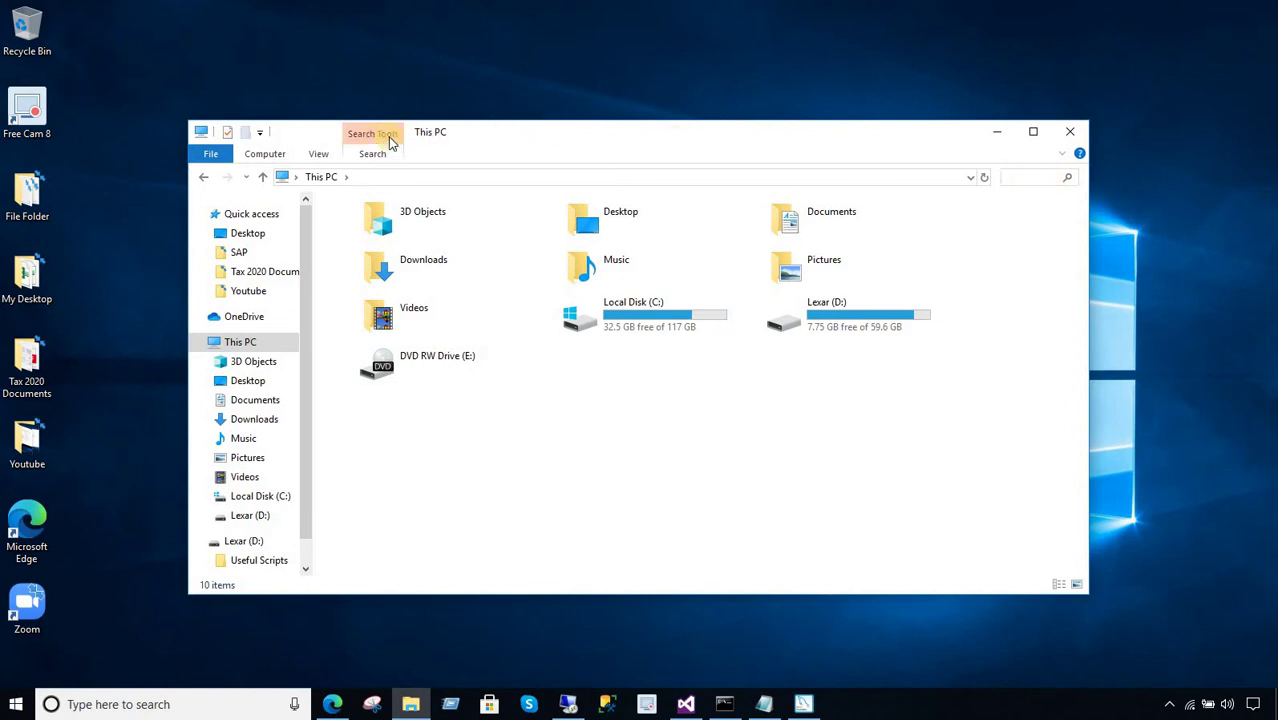
left_click(571, 447)
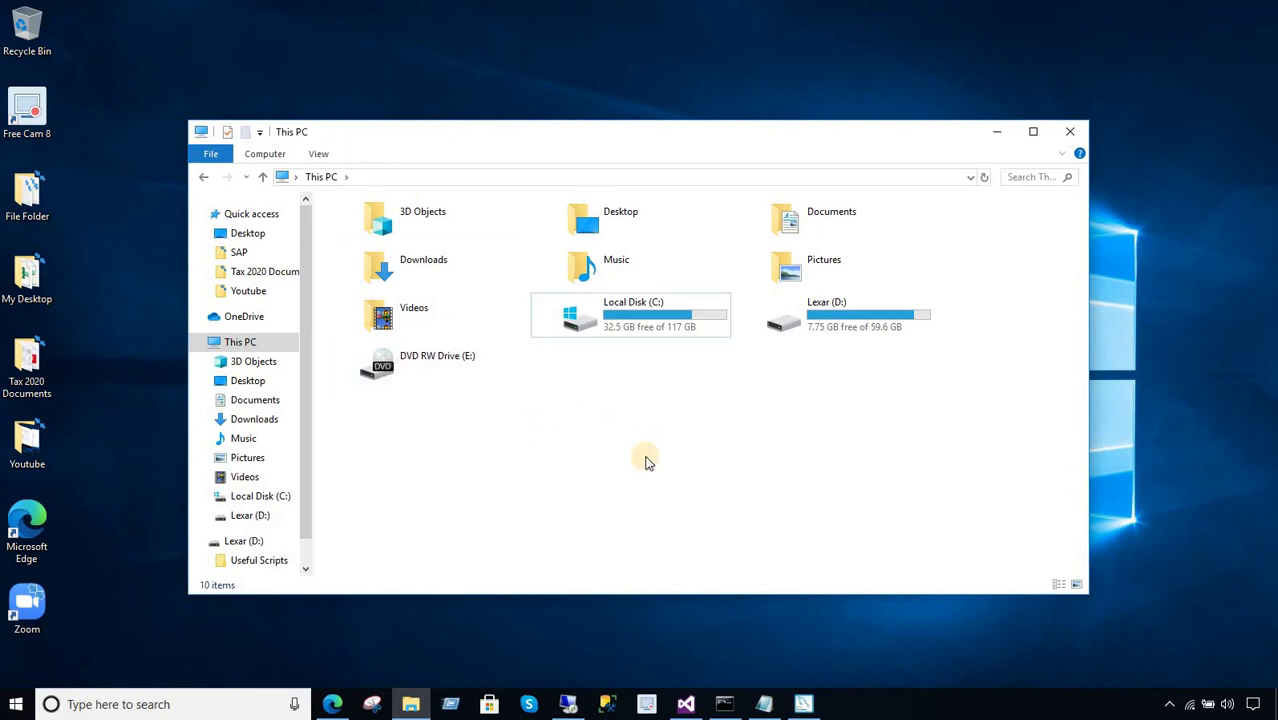
left_click(1040, 177)
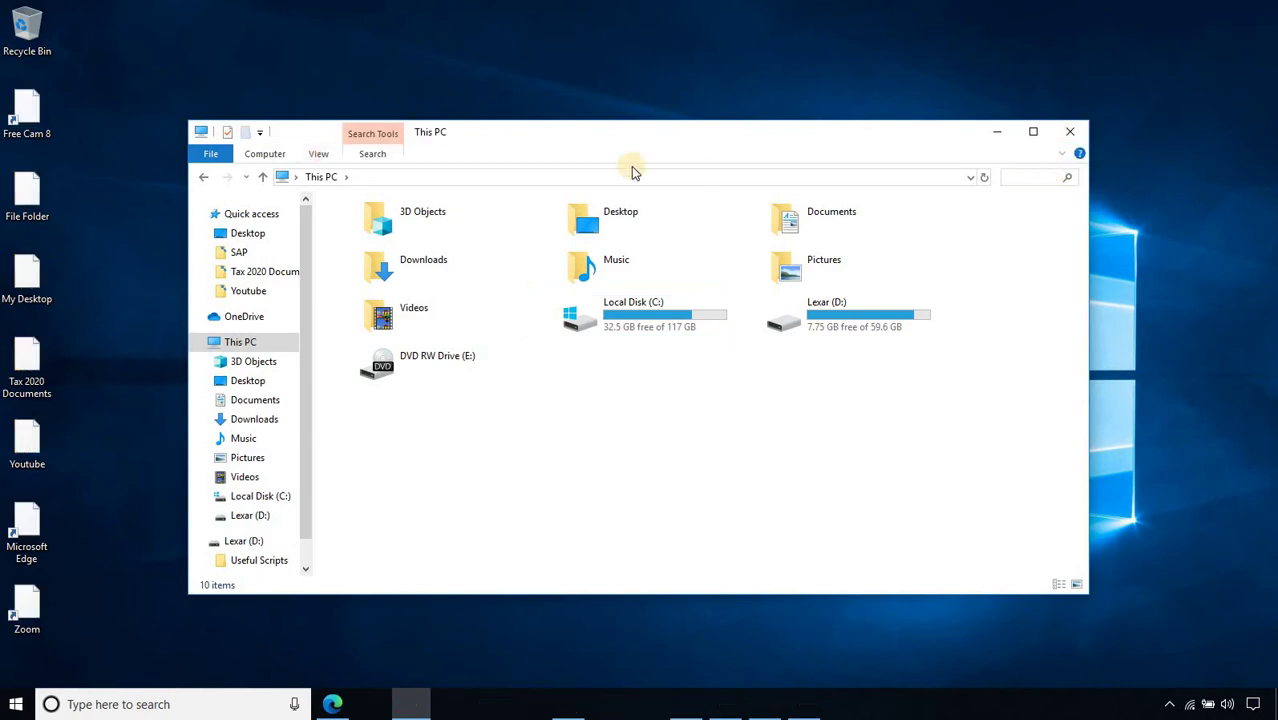
left_click(372, 155)
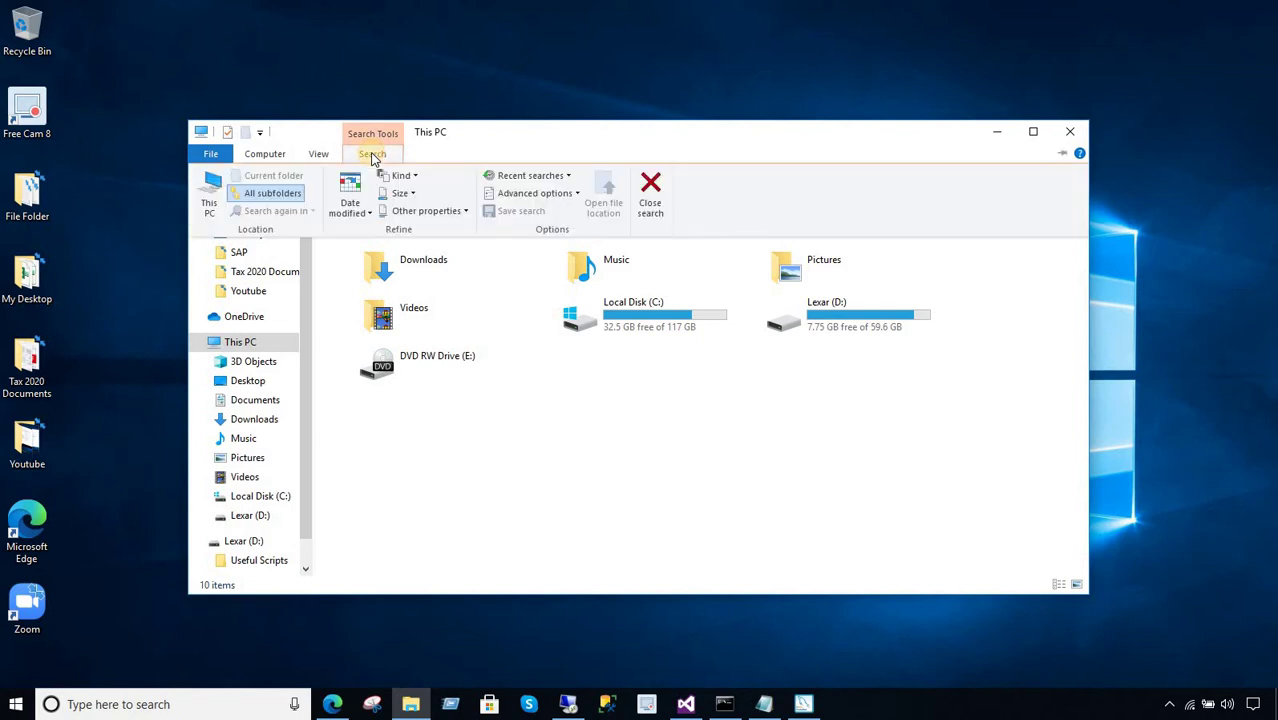
left_click(404, 194)
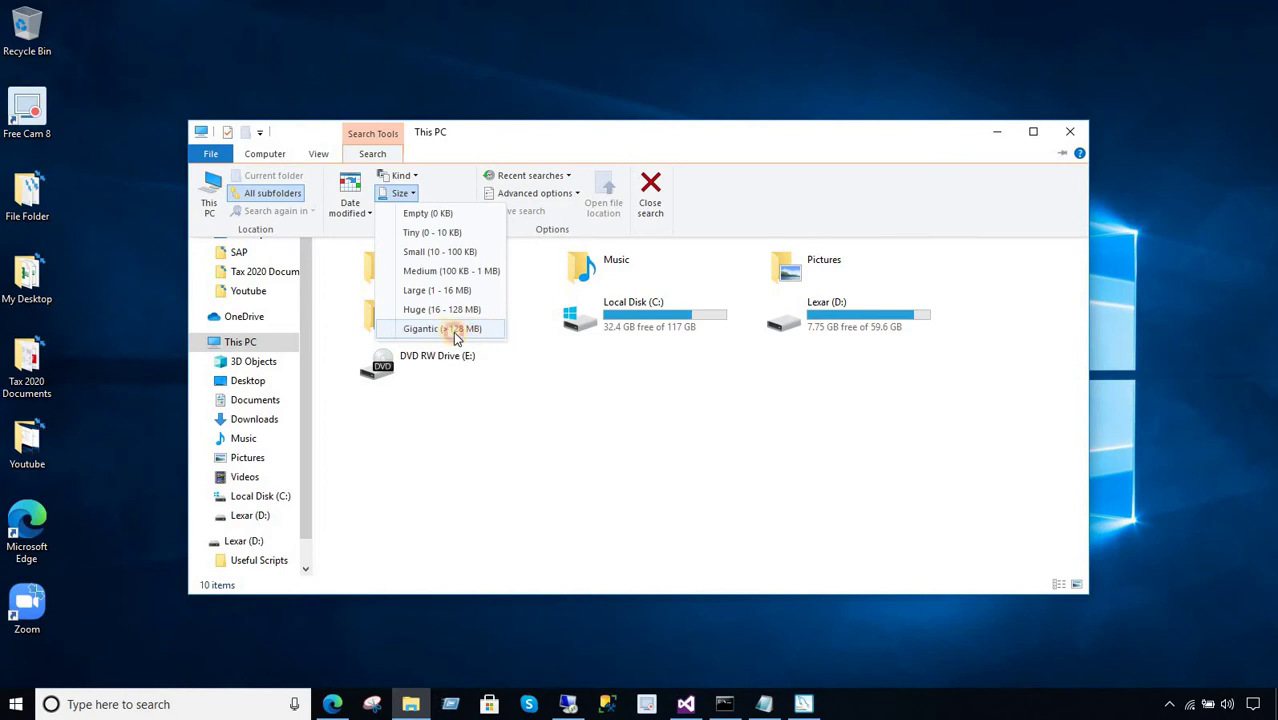
left_click(455, 330)
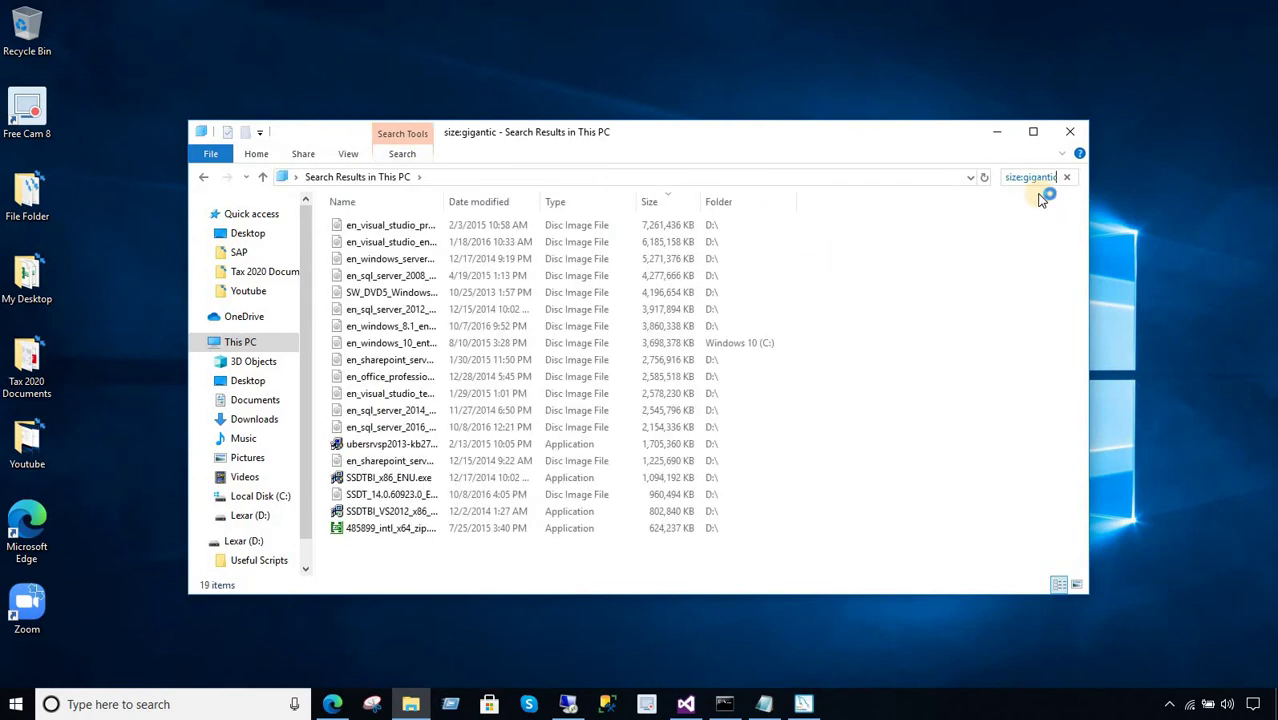
key("Return")
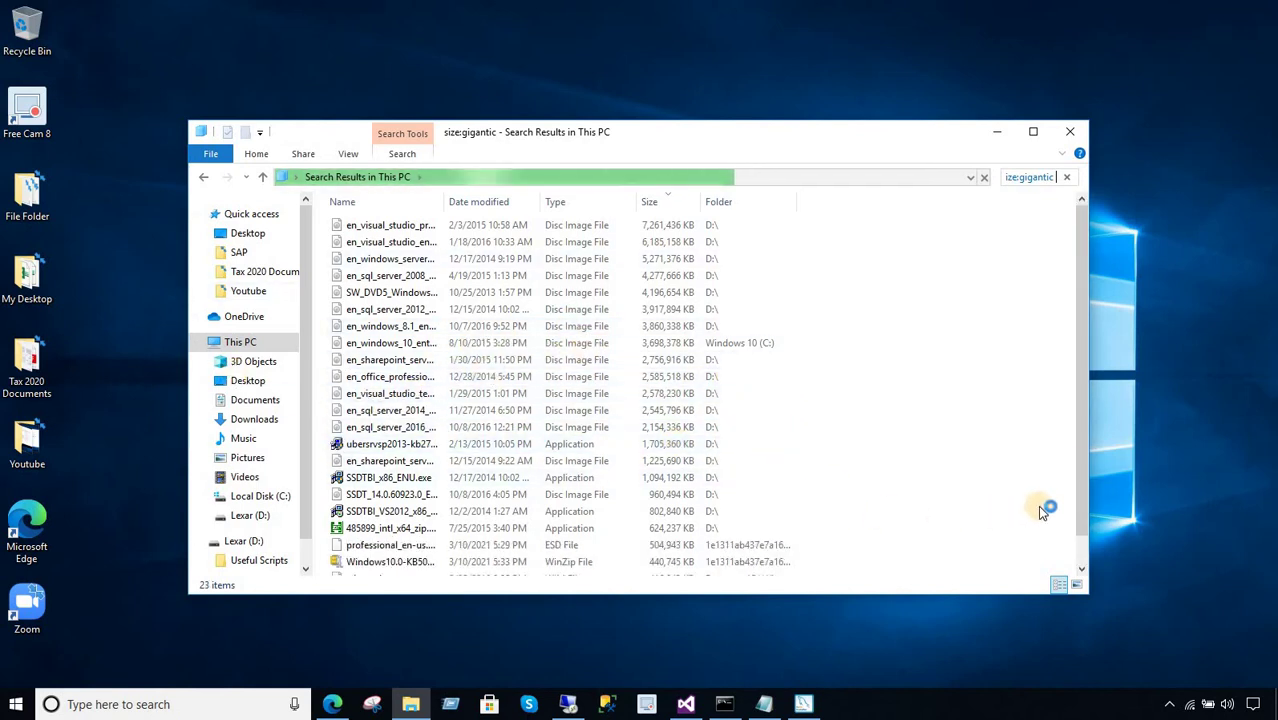
scroll(1085, 550, "down", 1)
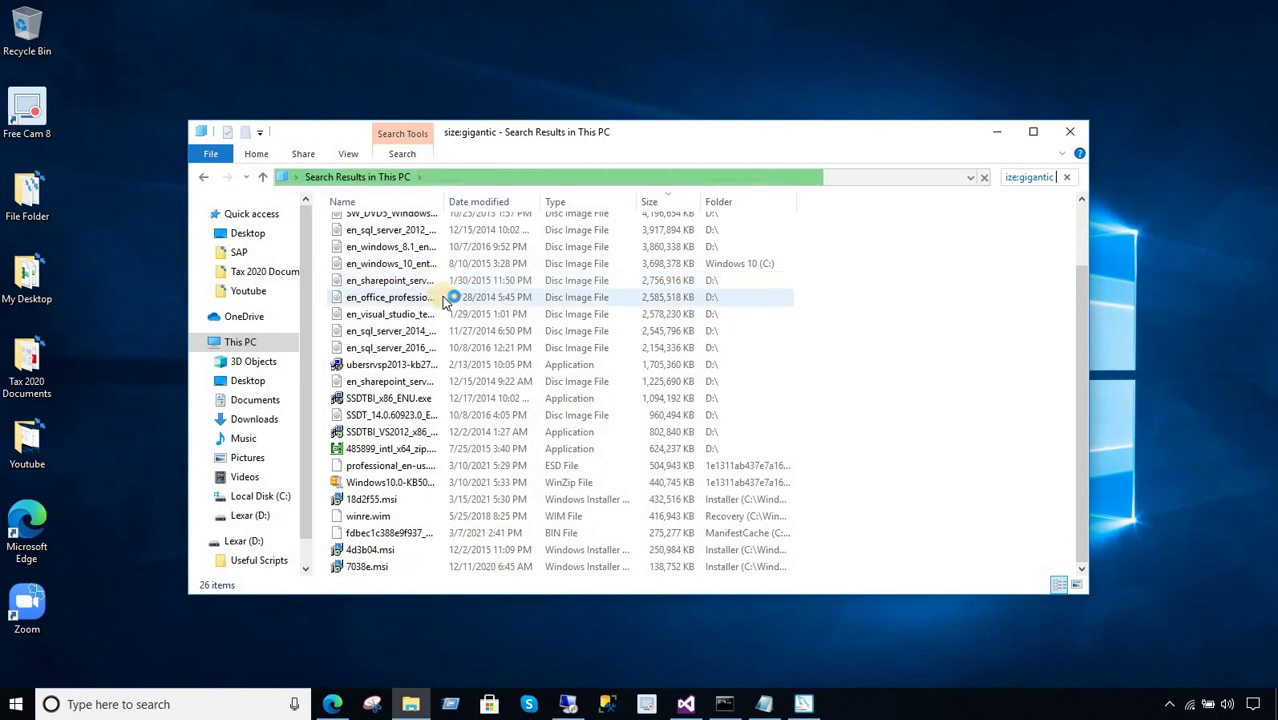
Step: Switch to Notepad and write the search filters size:>1GB and size:>4GB on separate lines
left_click(764, 703)
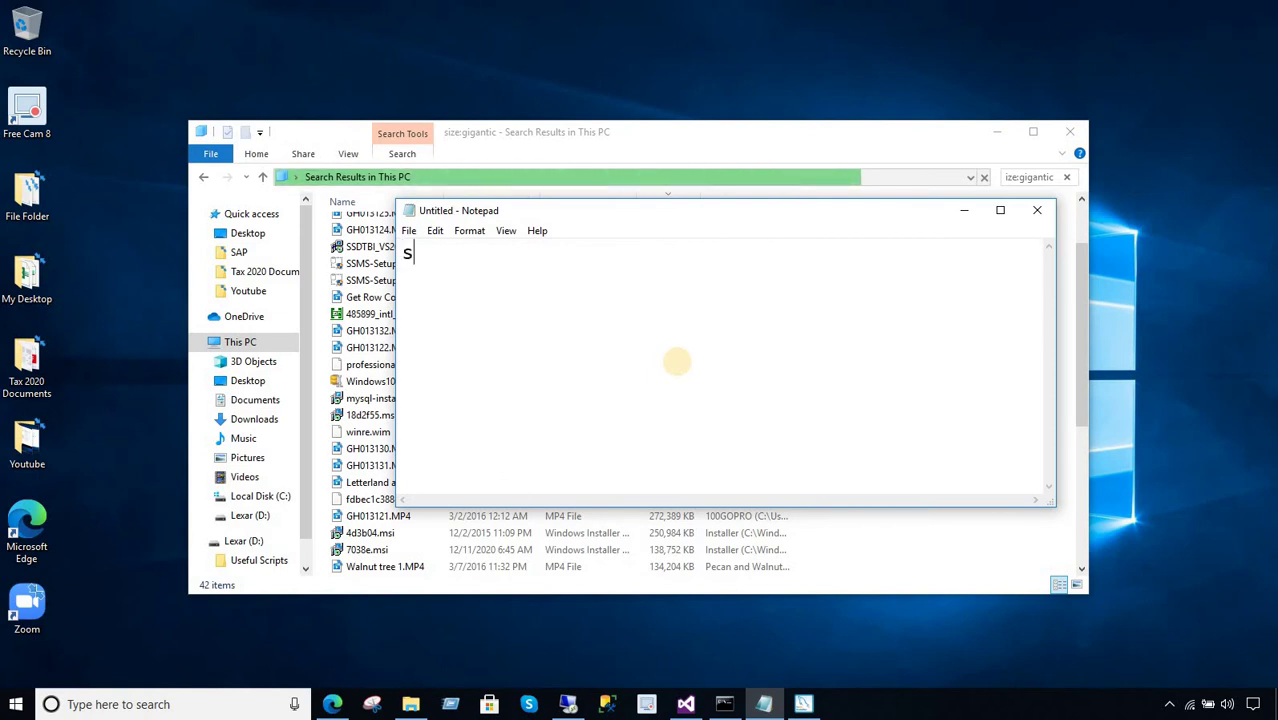
type("ize:>1GB  s")
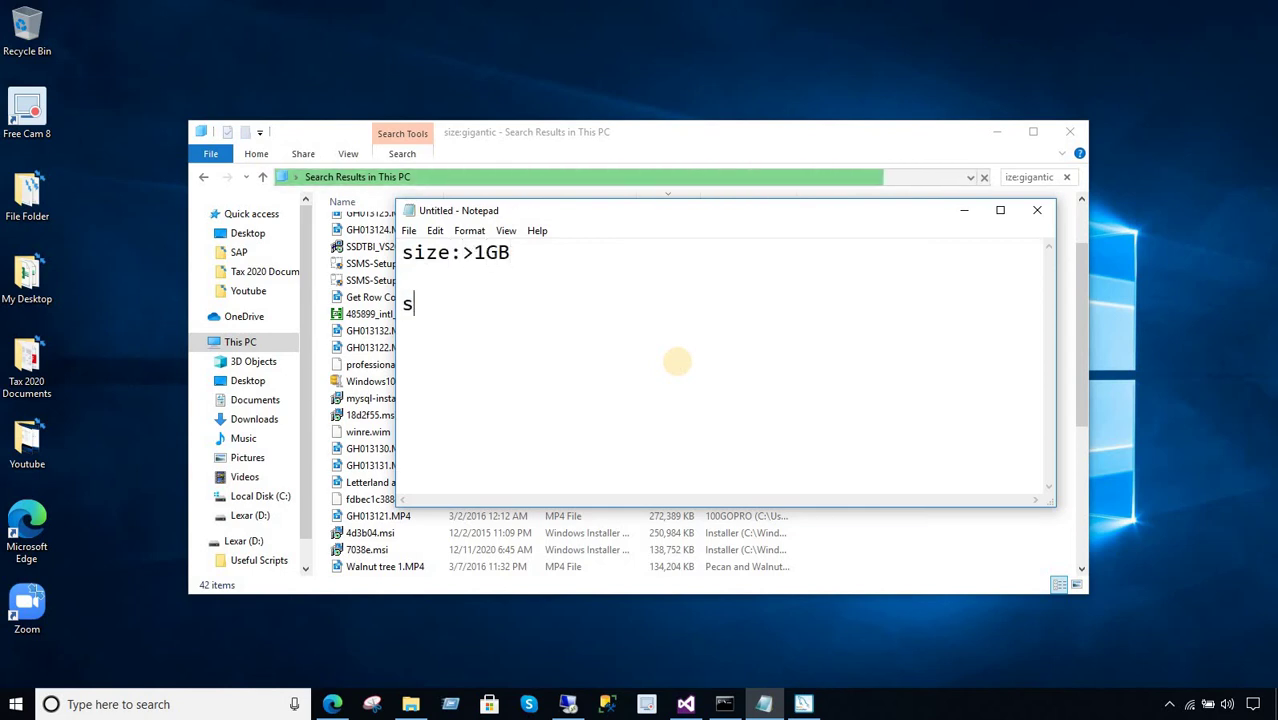
type("ize:")
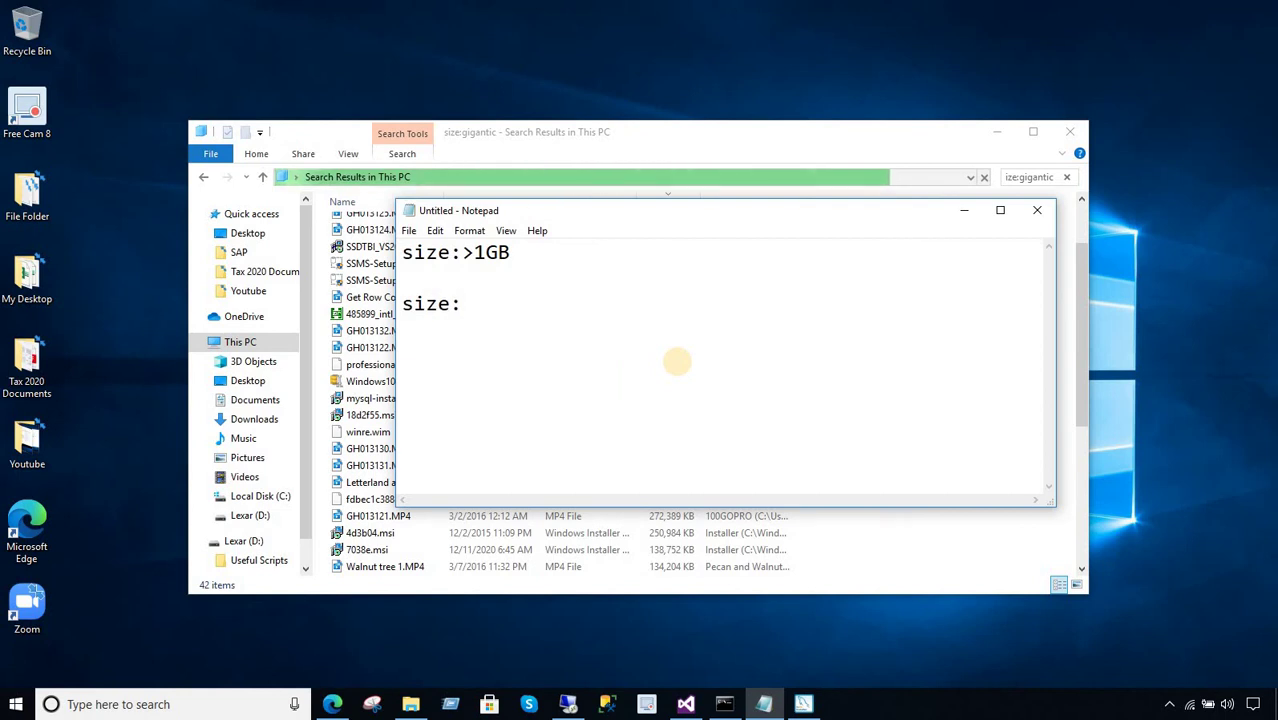
type(">4GB")
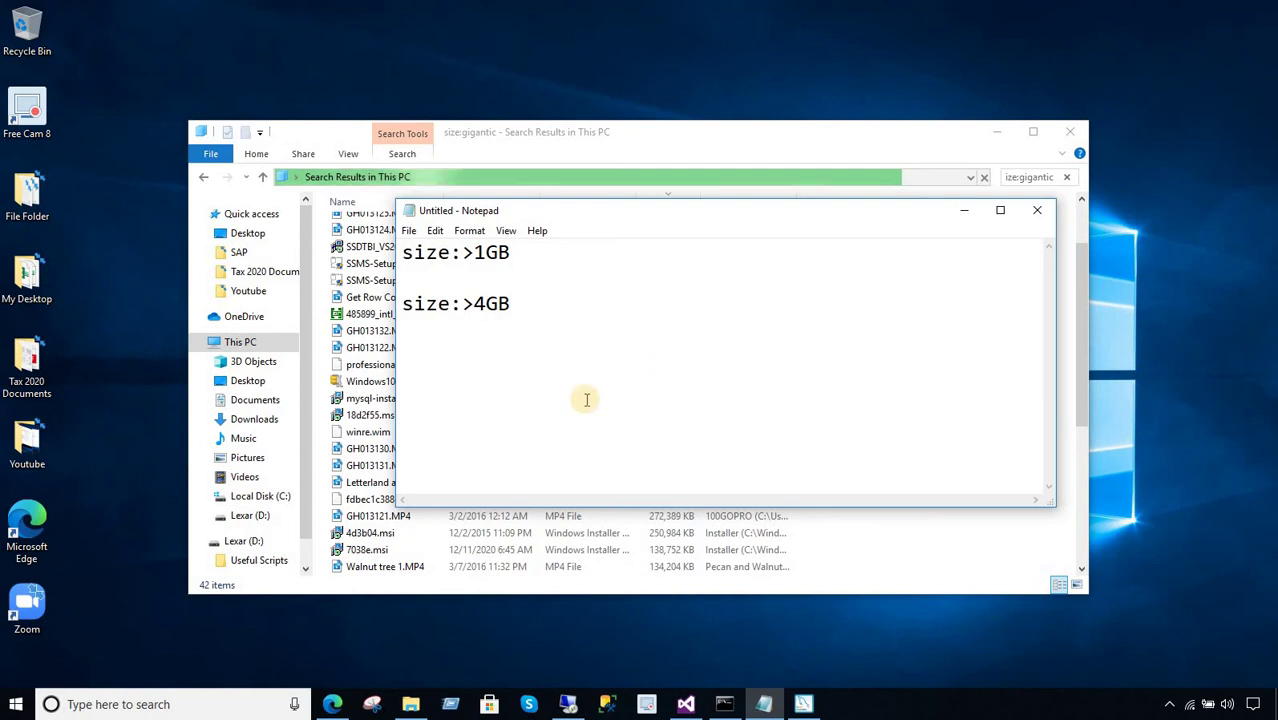
Step: Copy the size:>4GB filter from the note
left_click(463, 304)
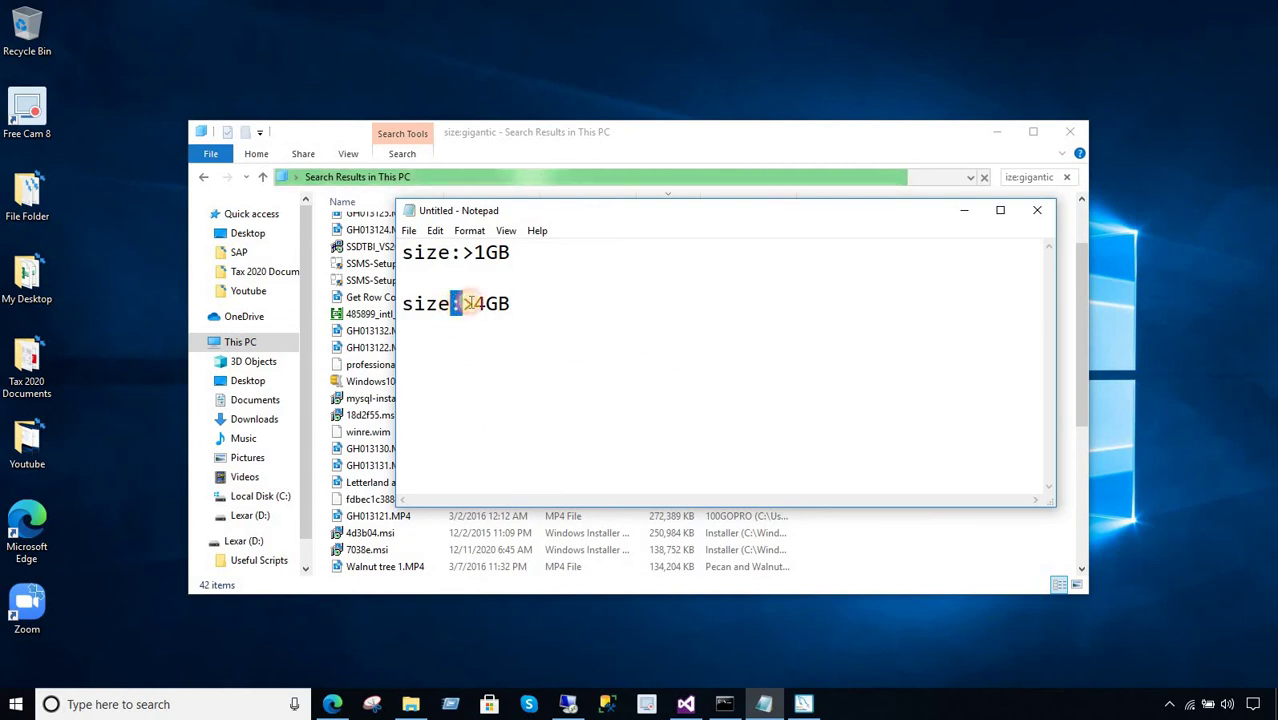
left_click_drag(512, 304, 403, 305)
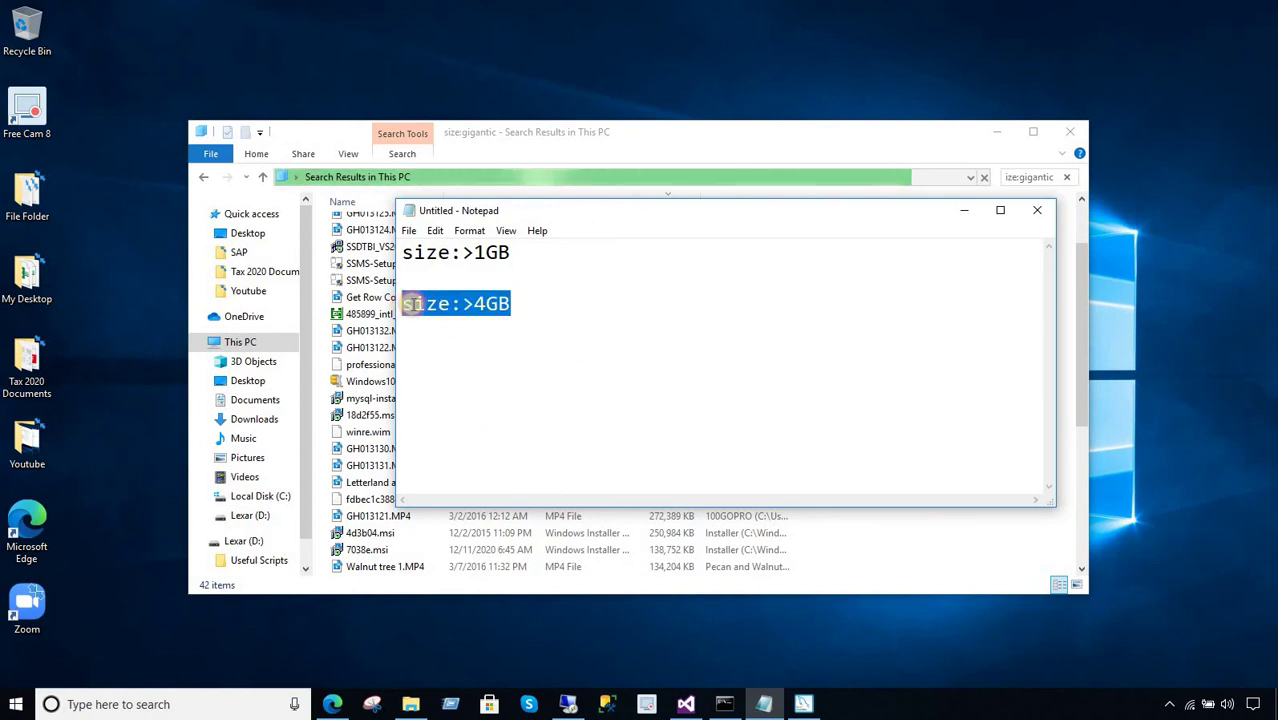
right_click(418, 309)
left_click(458, 356)
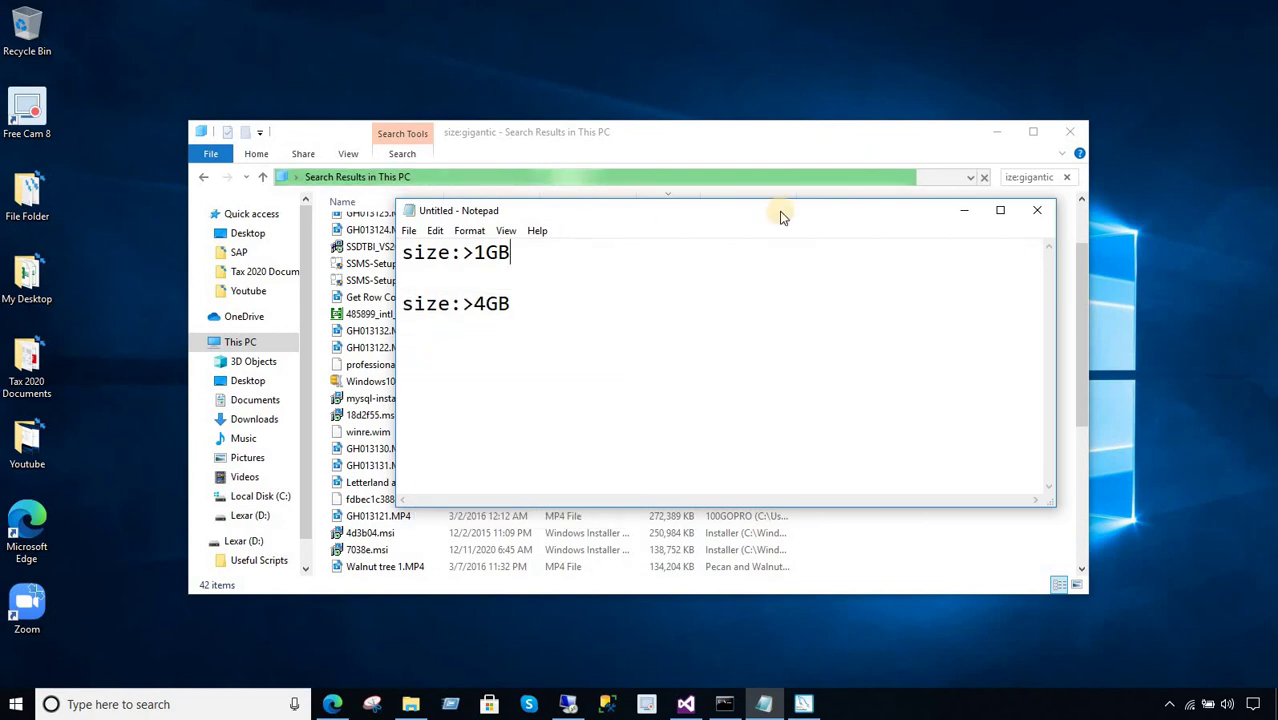
Step: Return to File Explorer and check the end of the gigantic-file results, inspecting GH013130.MP4 and GH013131.MP4
left_click(844, 159)
left_click(902, 270)
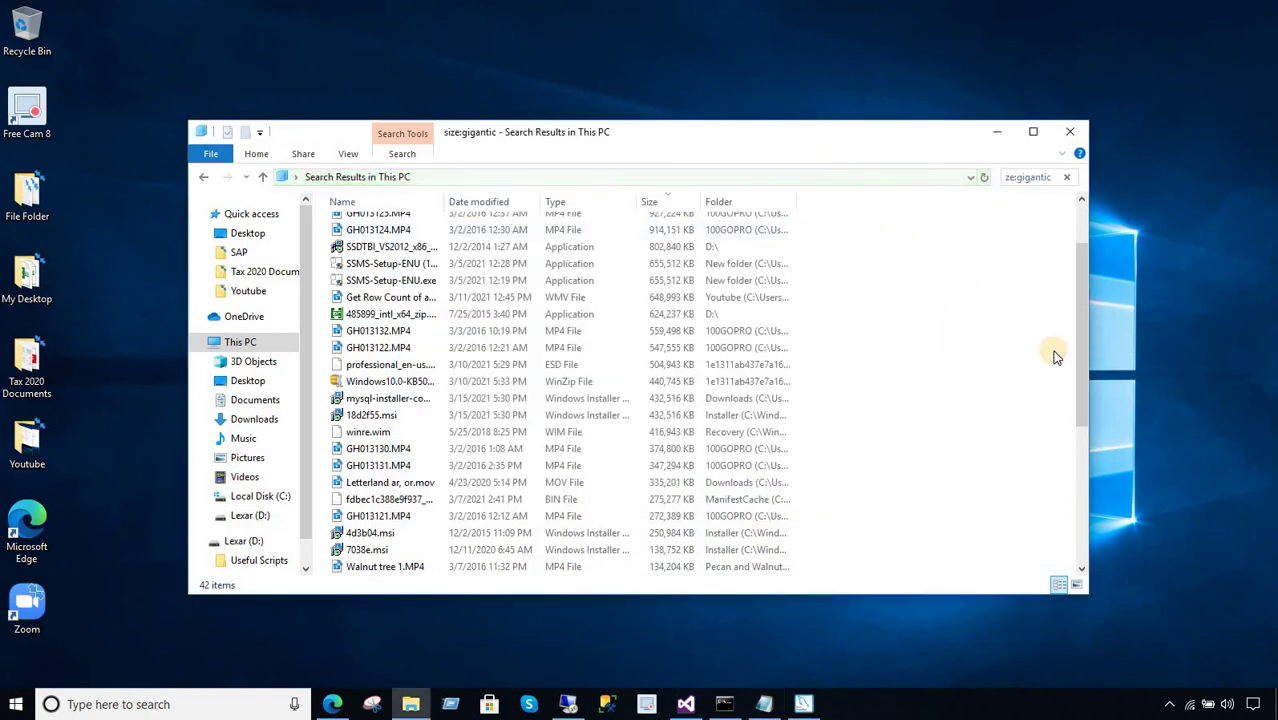
left_click_drag(1080, 301, 1062, 476)
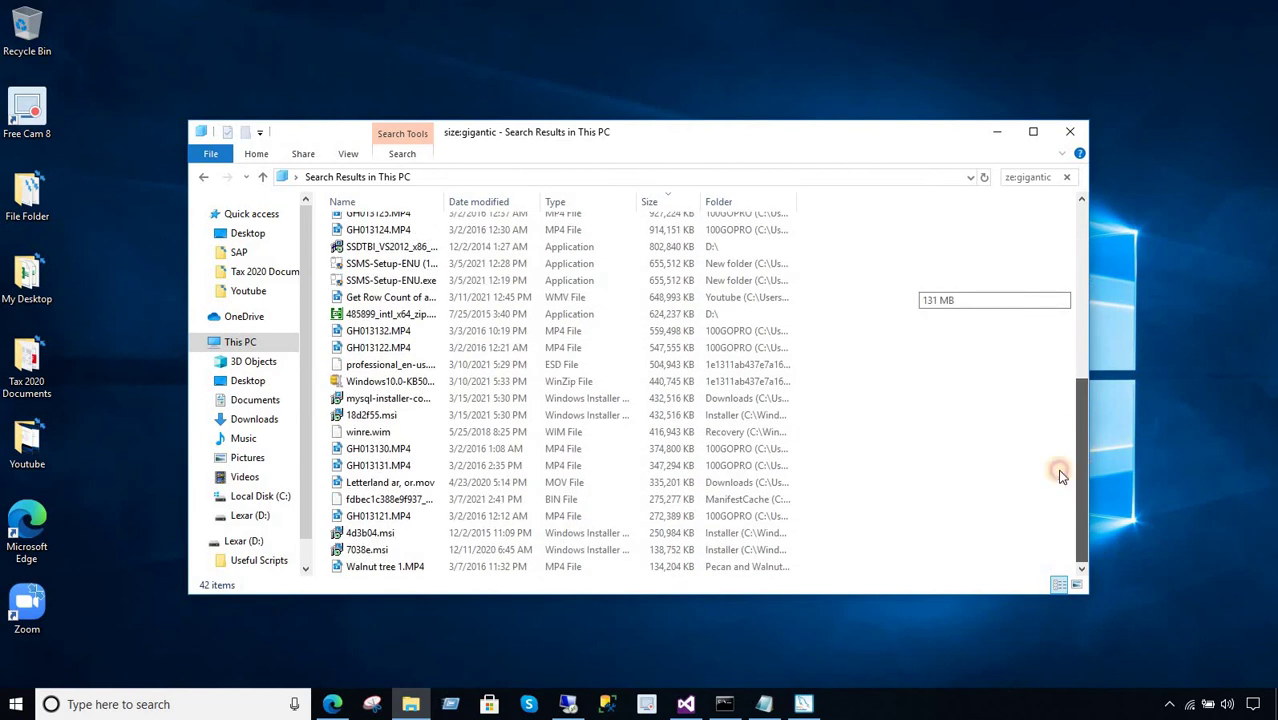
left_click(407, 451)
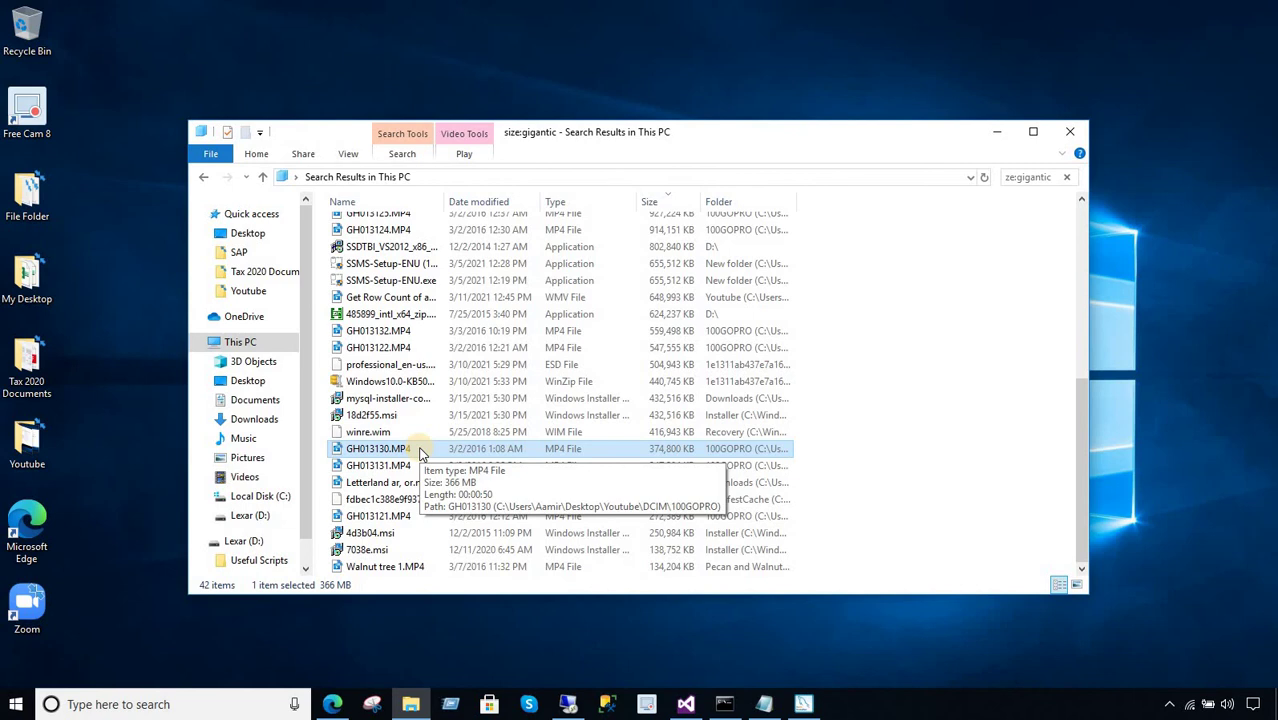
left_click(405, 466)
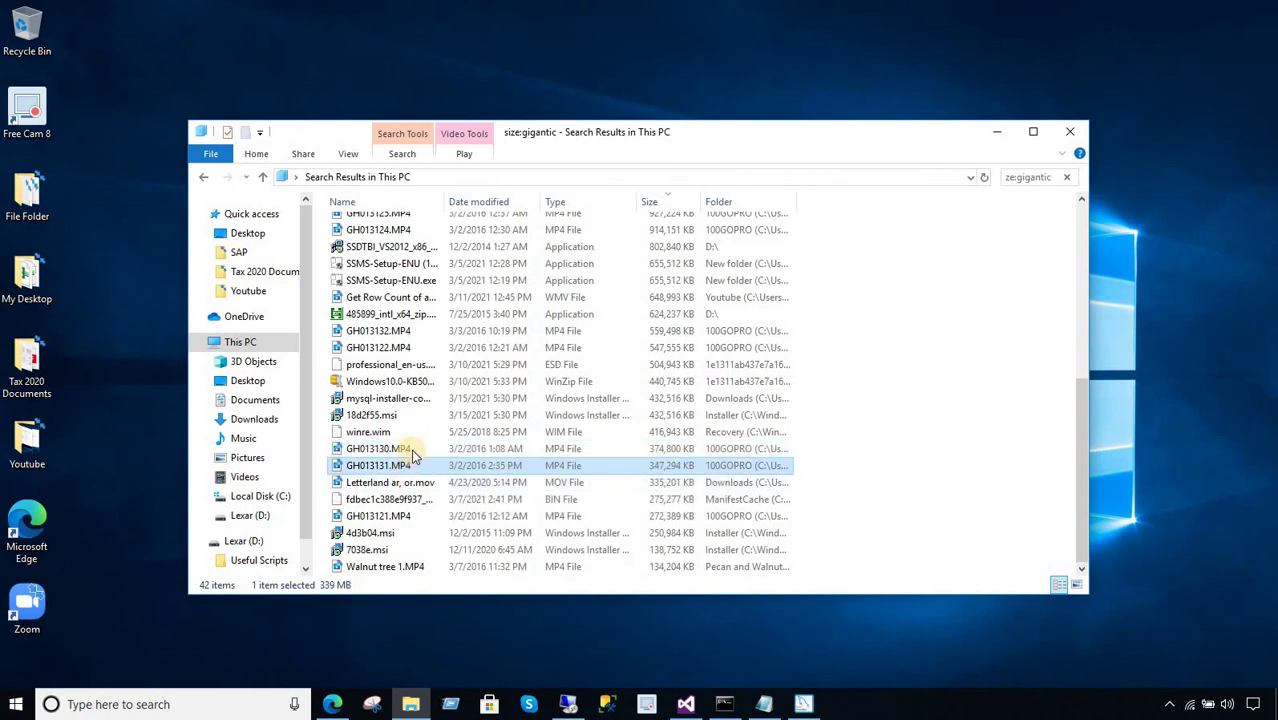
Step: Replace the search filter with size:>4GB, run it on This PC, and select the Visual Studio disc image found on D:
left_click(1020, 184)
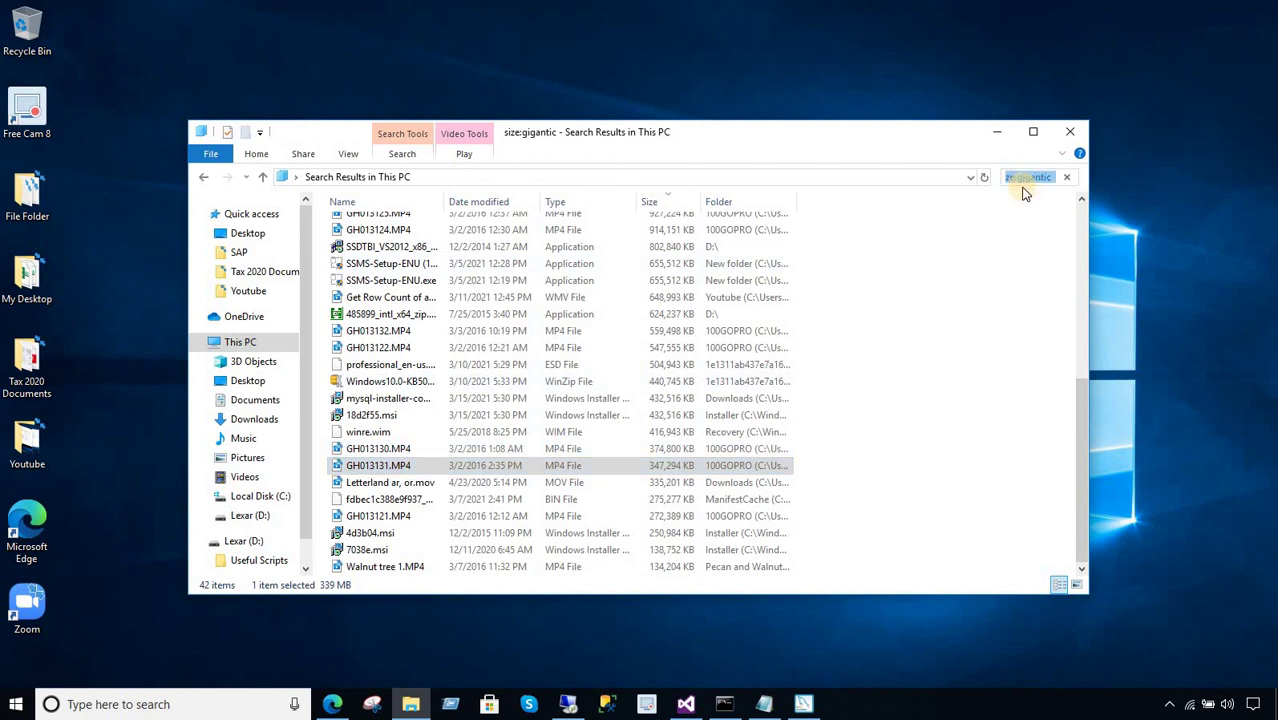
type("size:>4GB")
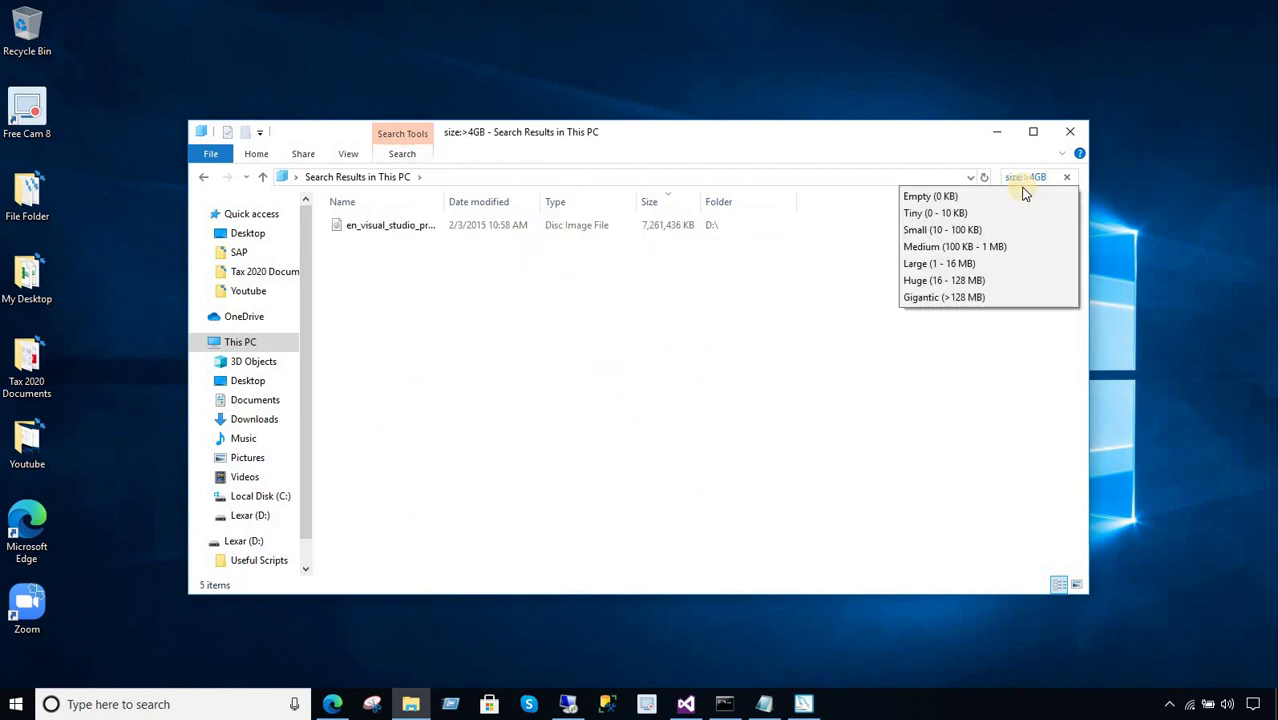
key("Return")
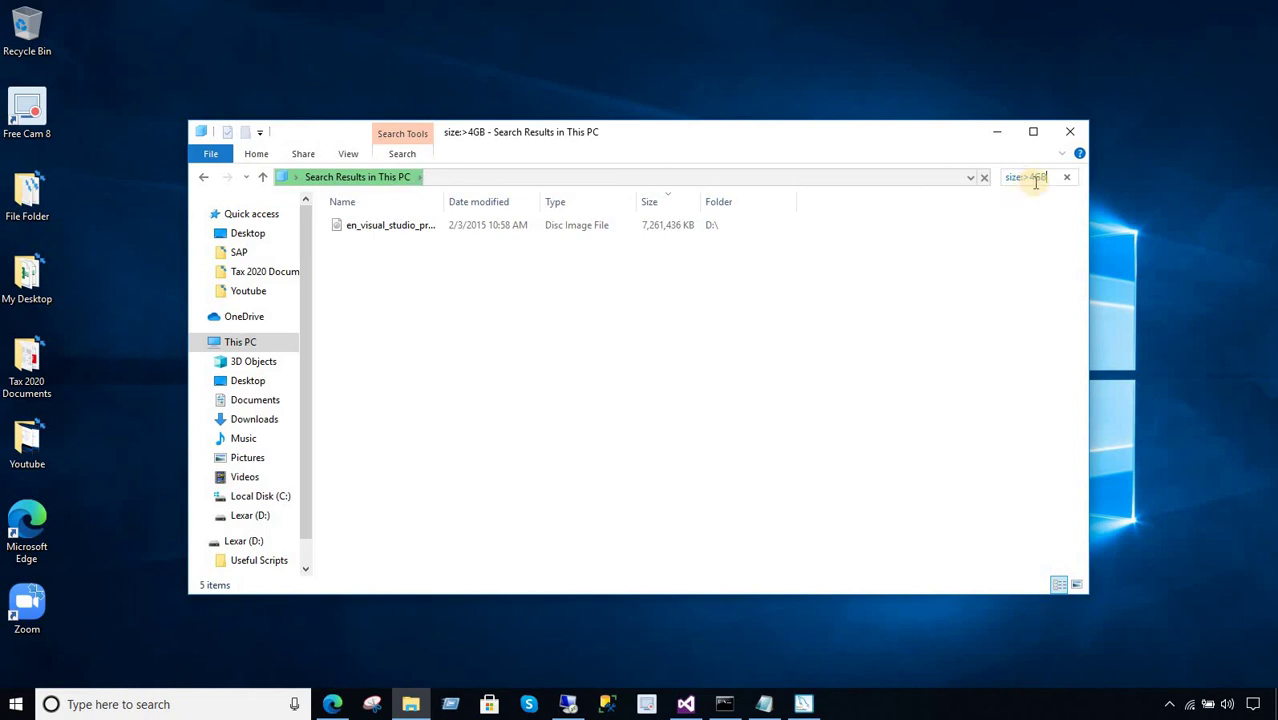
left_click(557, 231)
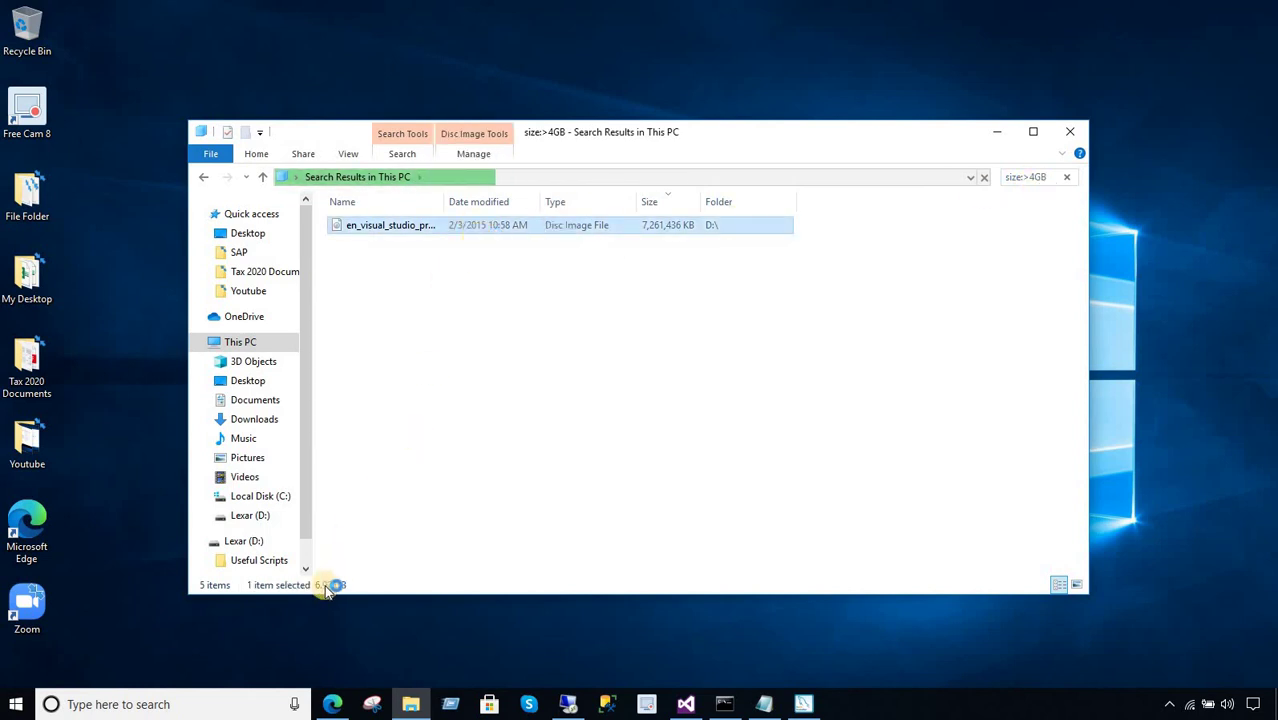